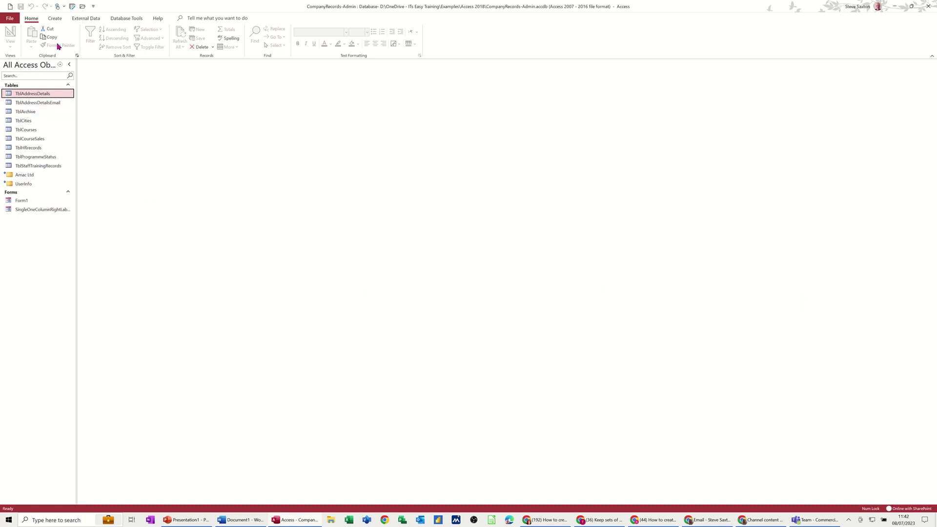
# Start a blank report in Design view, leaving its Record Source unset
pyautogui.click(54, 19)
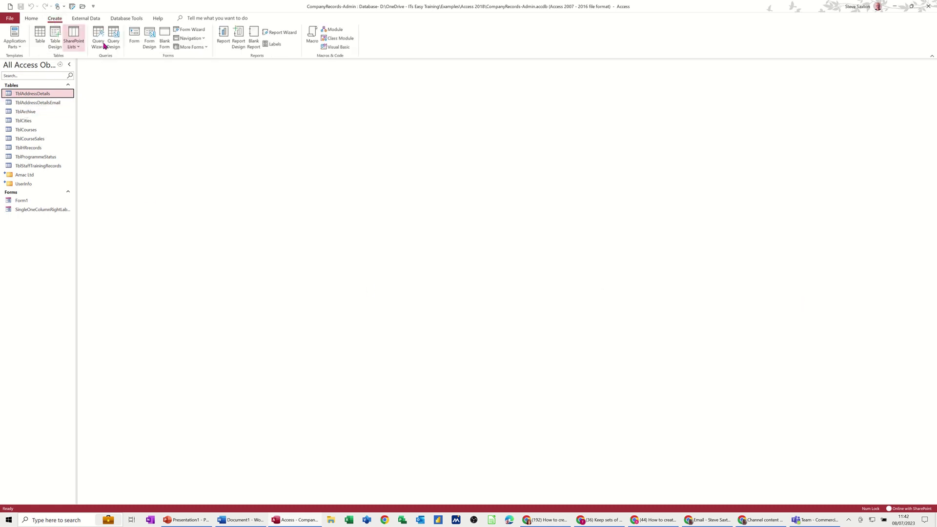
pyautogui.click(238, 34)
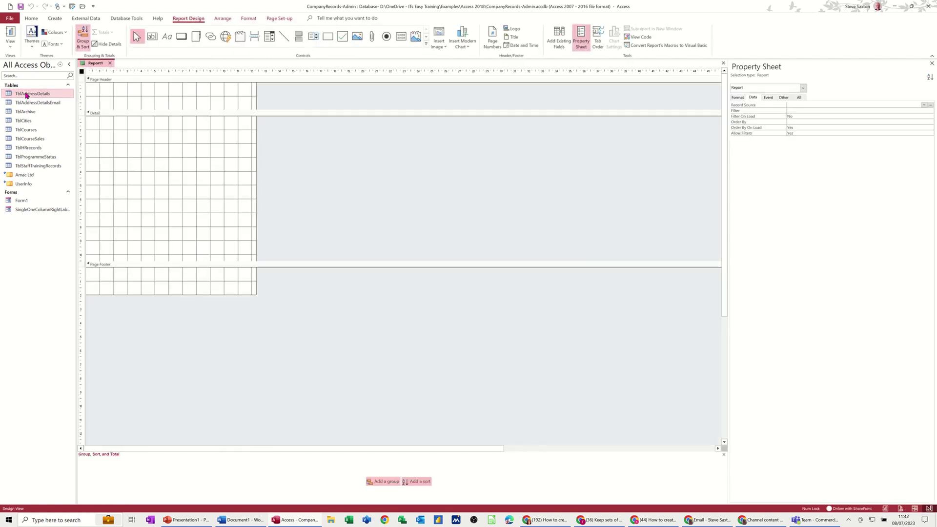
pyautogui.click(27, 95)
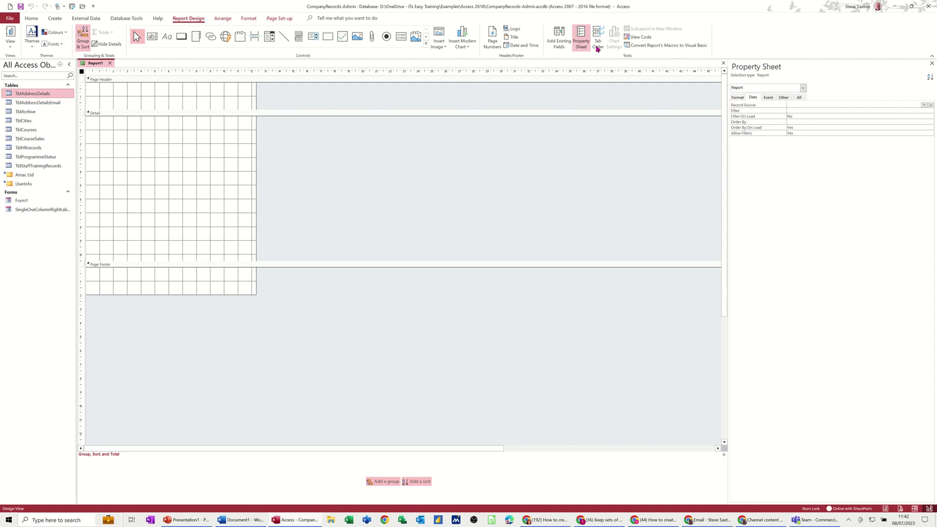
pyautogui.click(924, 106)
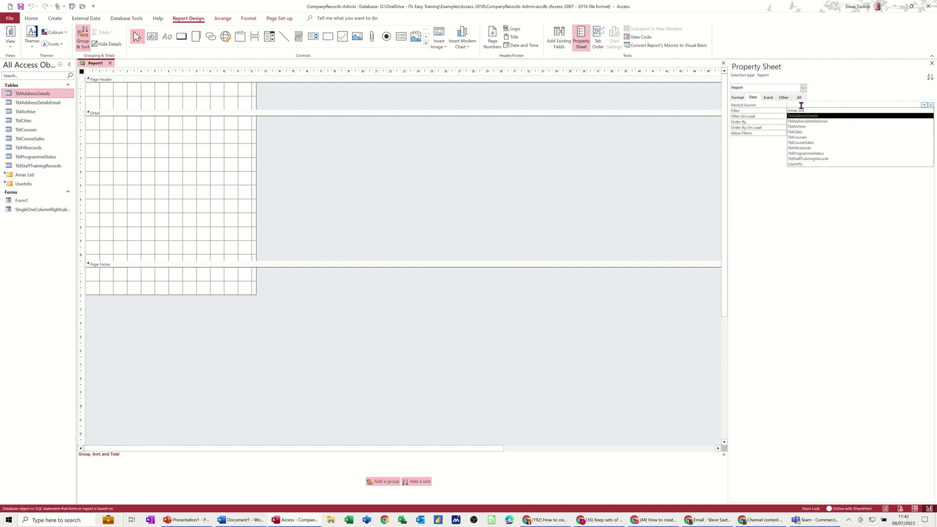
pyautogui.click(923, 106)
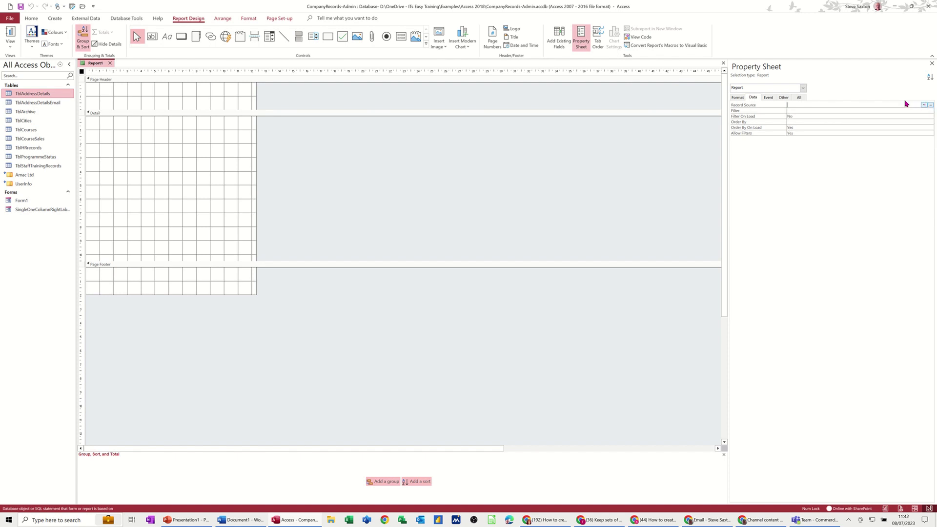
# Insert a Clustered Column modern chart drawn across the report's Detail section
pyautogui.click(468, 47)
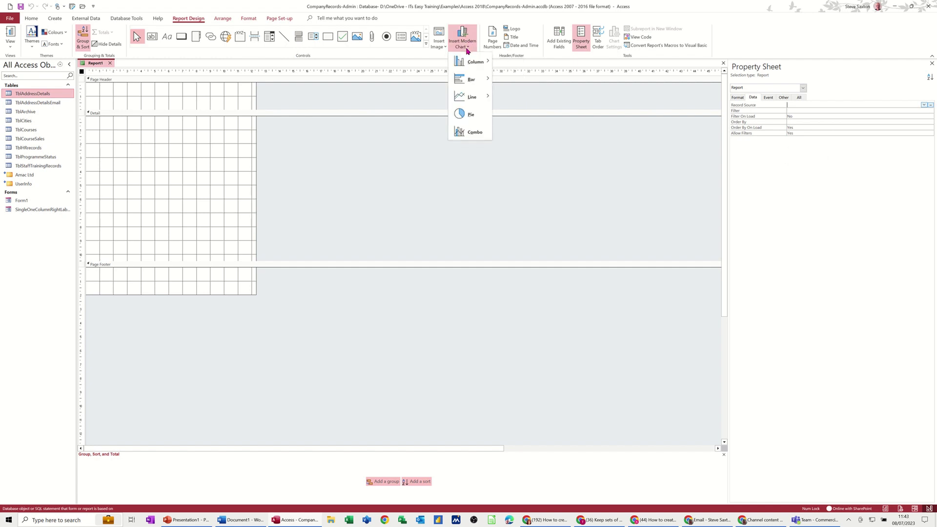
pyautogui.moveTo(470, 63)
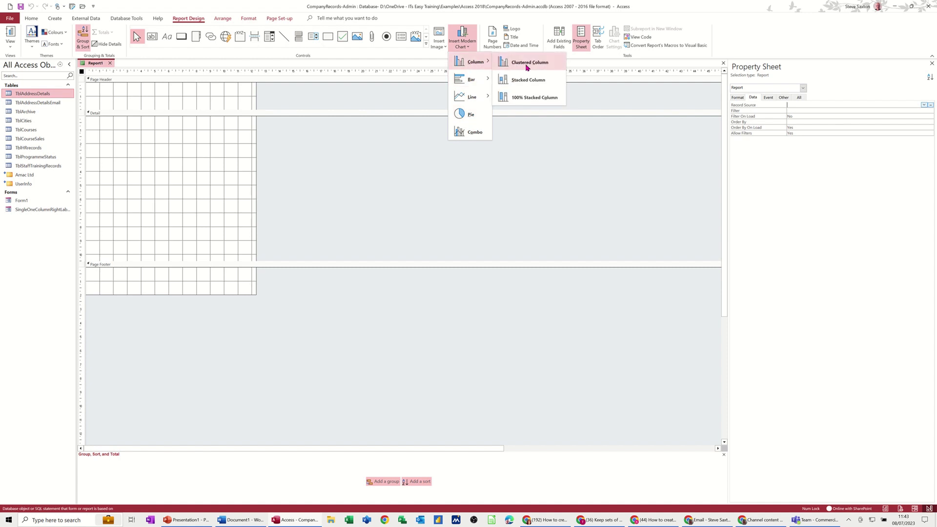
pyautogui.click(539, 64)
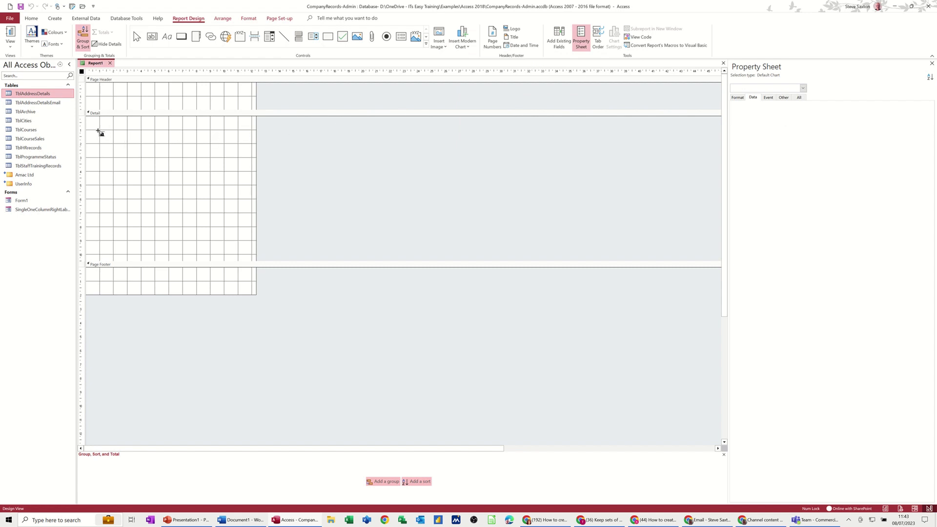
pyautogui.moveTo(98, 130); pyautogui.dragTo(623, 253)
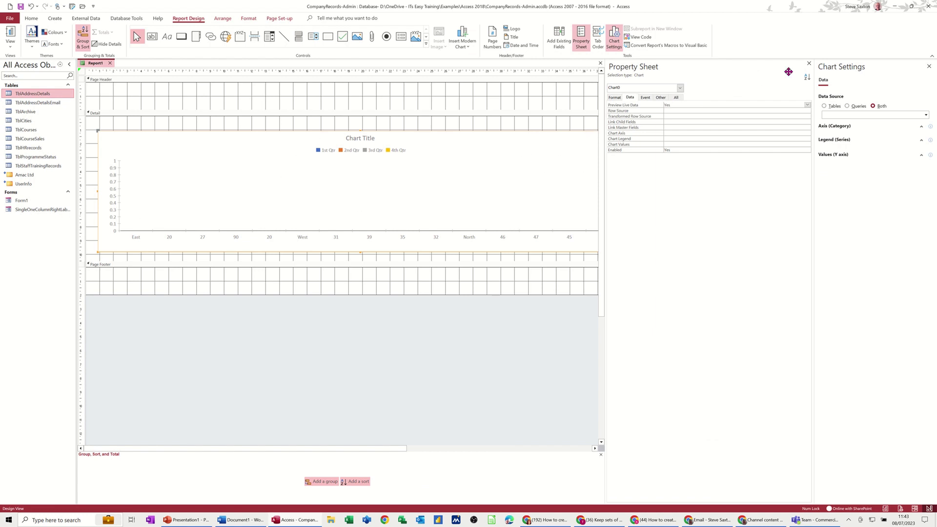
# Close the property sheet, widen Chart Settings, and make TblAddressDetails the chart's data source
pyautogui.click(808, 63)
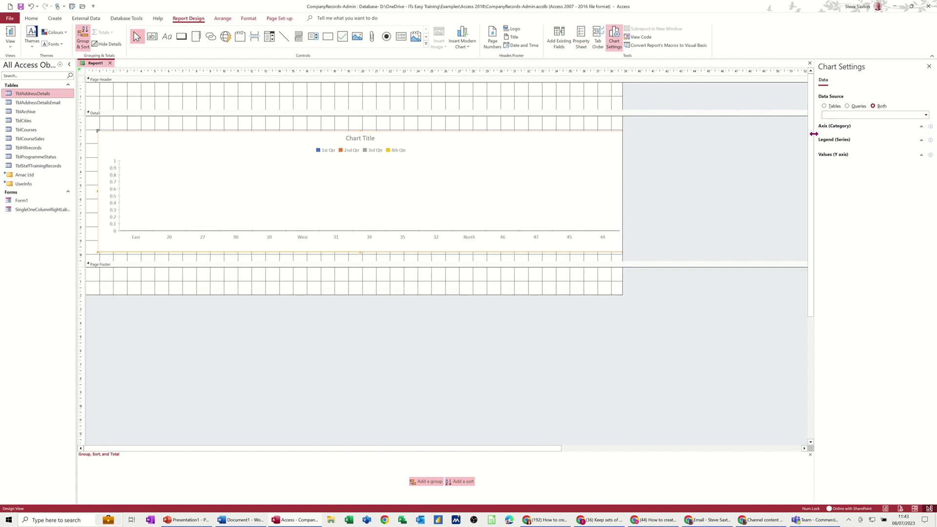
pyautogui.moveTo(814, 134); pyautogui.dragTo(717, 154)
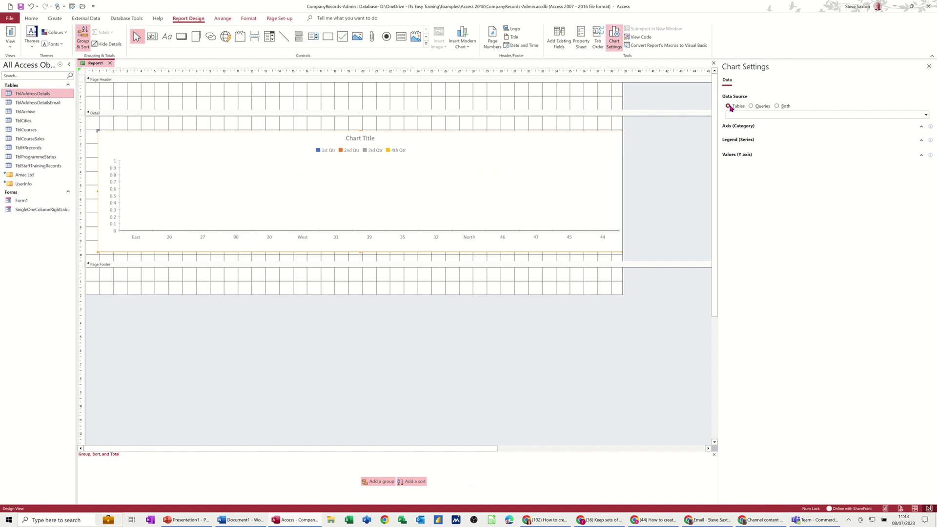
pyautogui.click(927, 116)
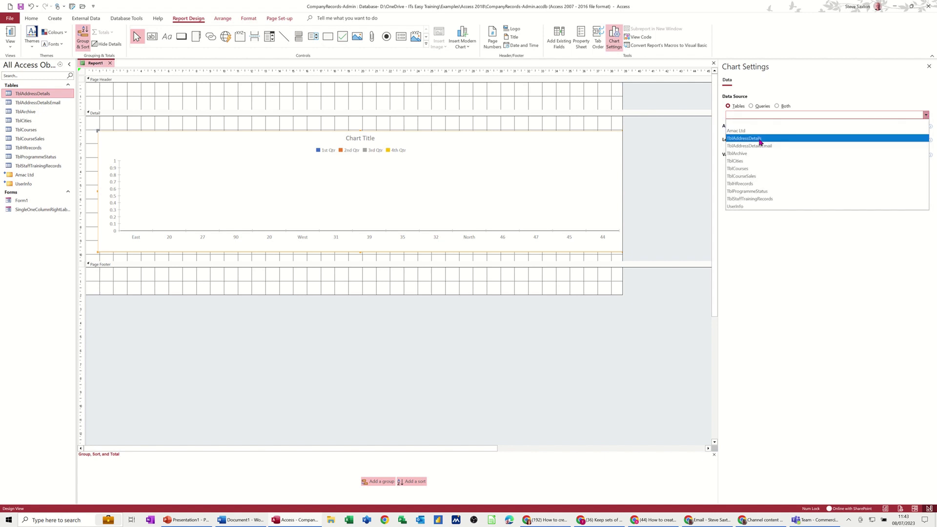
pyautogui.click(744, 139)
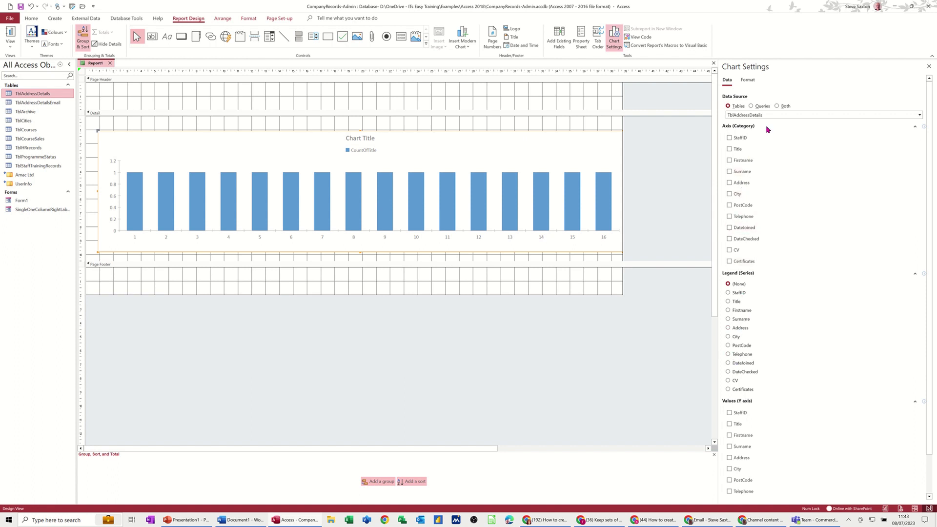
# Use City as the chart's category axis and Count of Surname as its values
pyautogui.click(730, 195)
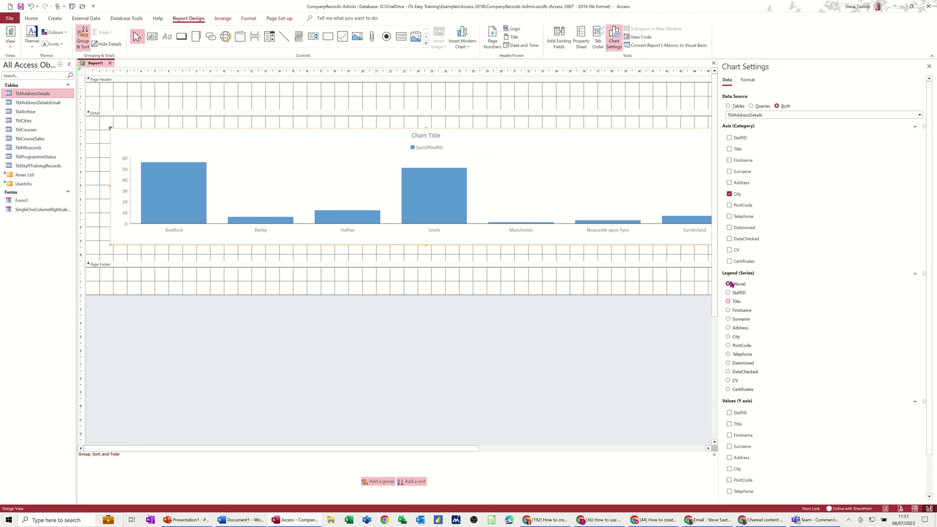
pyautogui.click(729, 447)
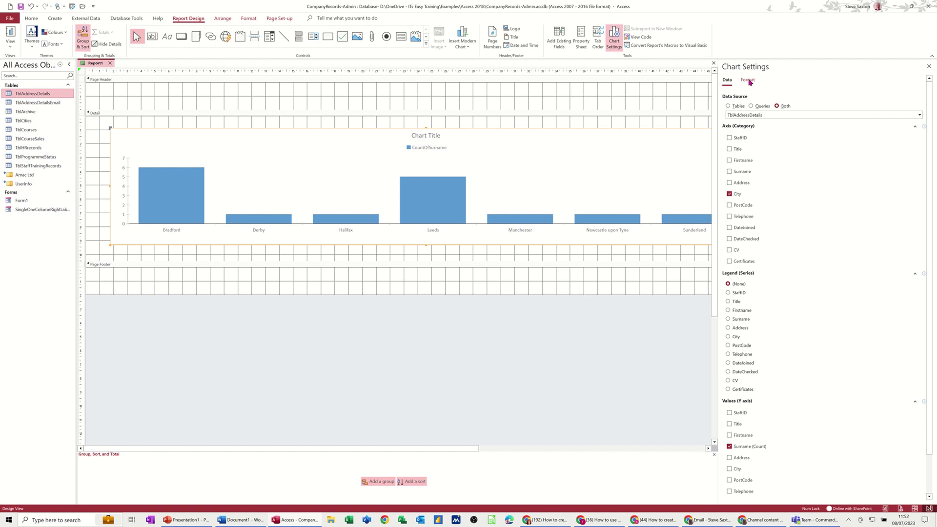
# Rename the chart series from CountOfSurname to 'Surname per City'
pyautogui.click(748, 80)
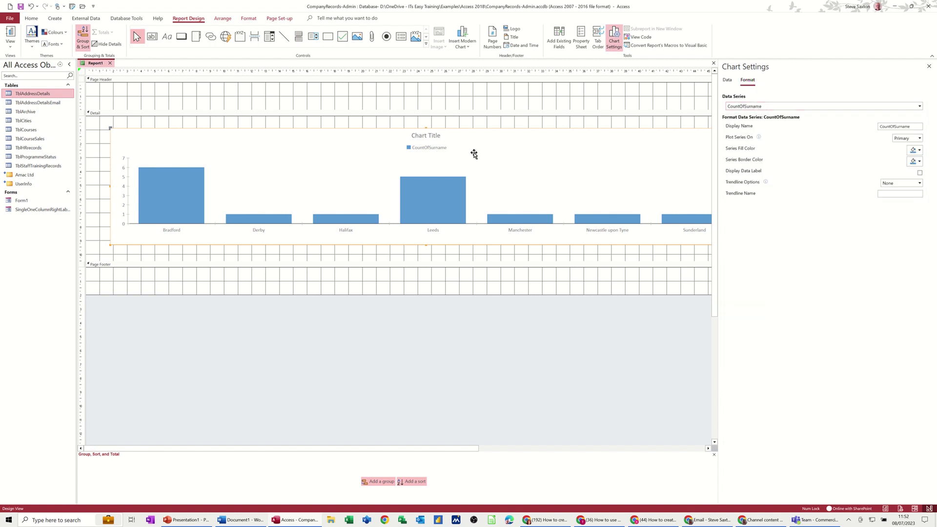
pyautogui.click(916, 128)
pyautogui.moveTo(916, 128); pyautogui.dragTo(866, 121)
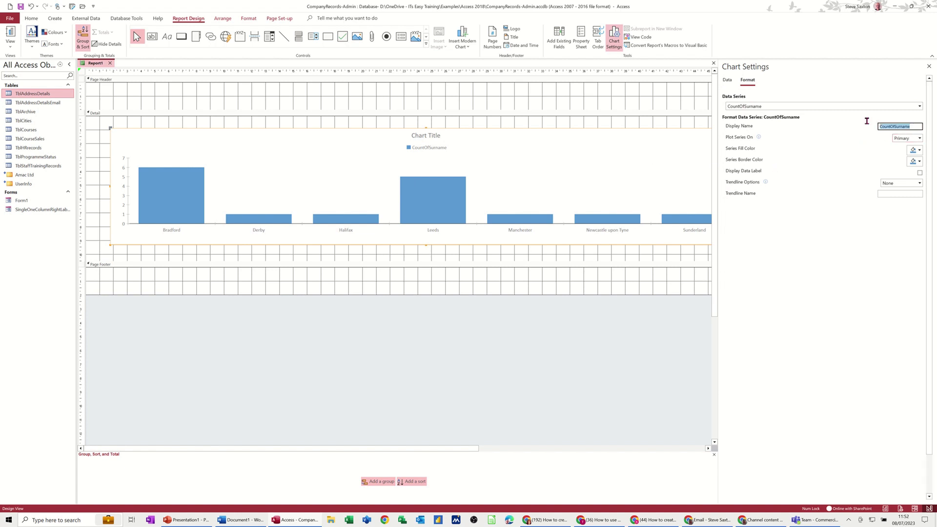
pyautogui.write('S')
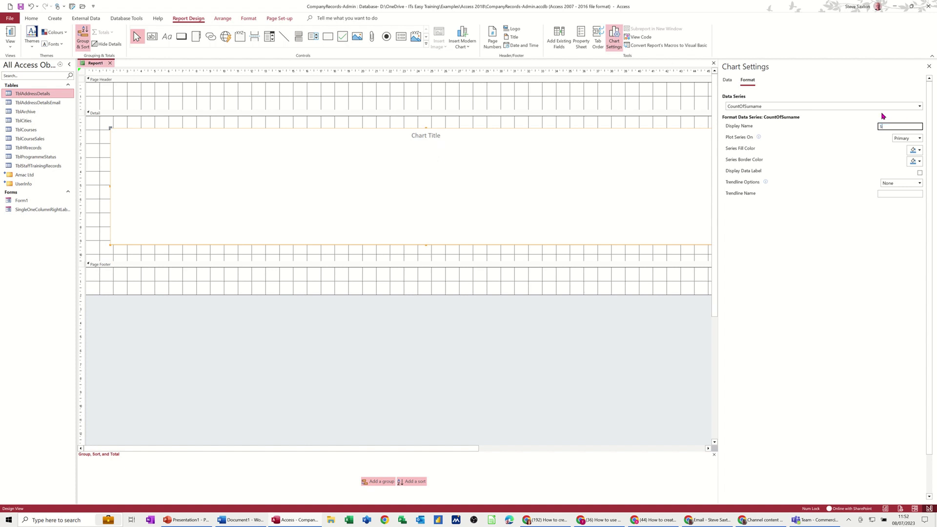
pyautogui.write('urname')
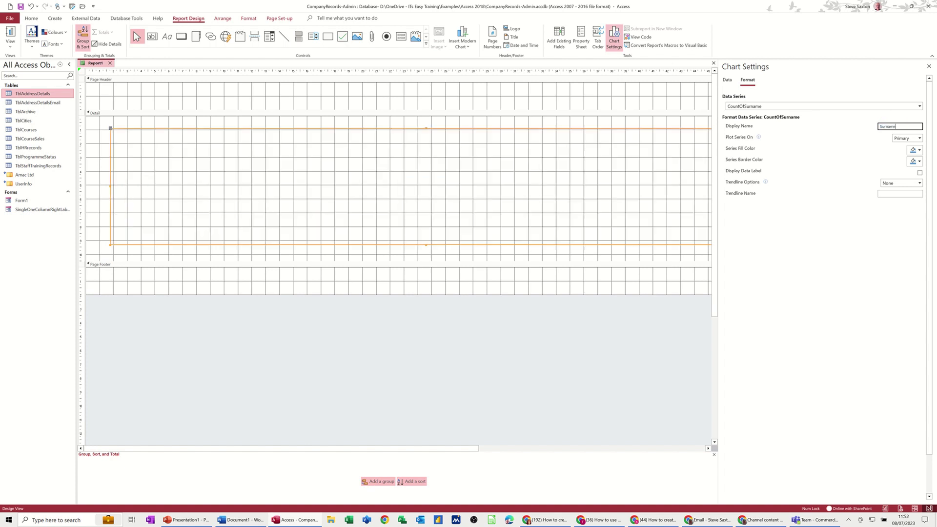
pyautogui.write(' per City')
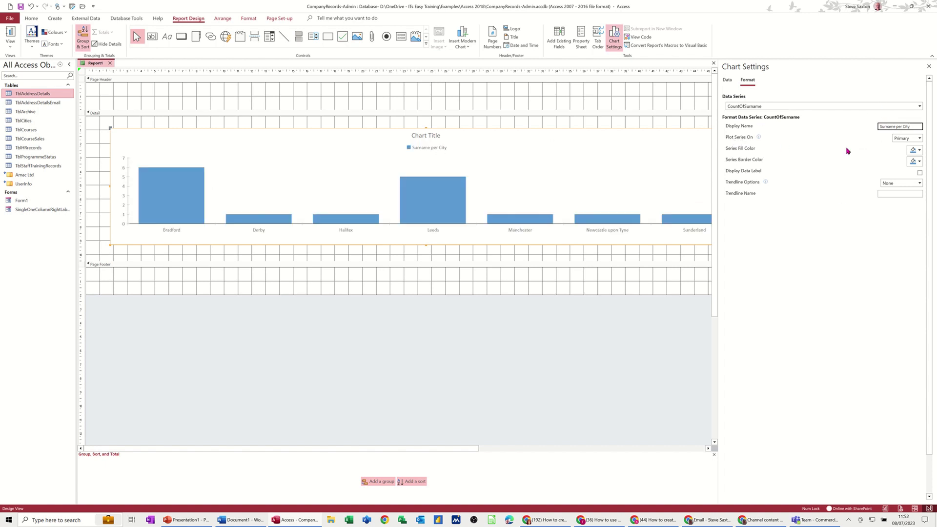
# Keep the series on the primary axis, fill the bars red, and show data labels
pyautogui.click(919, 138)
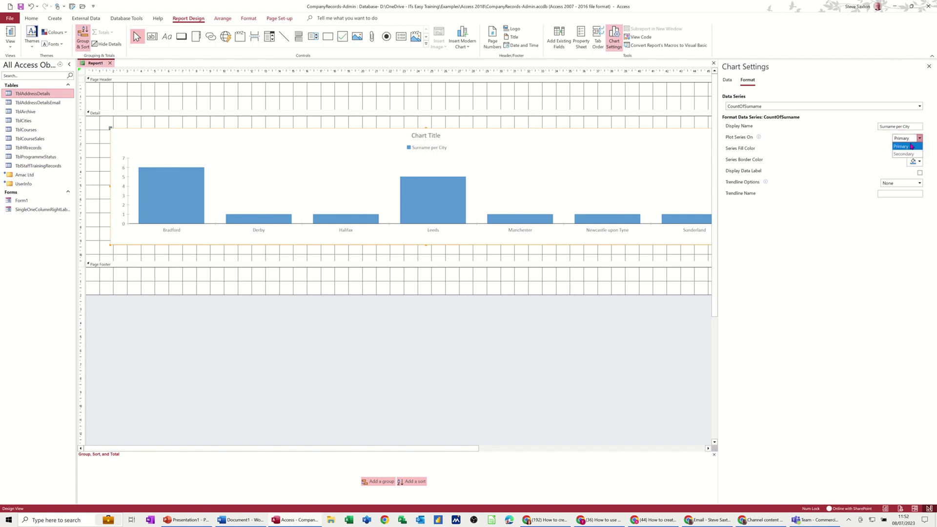
pyautogui.click(910, 147)
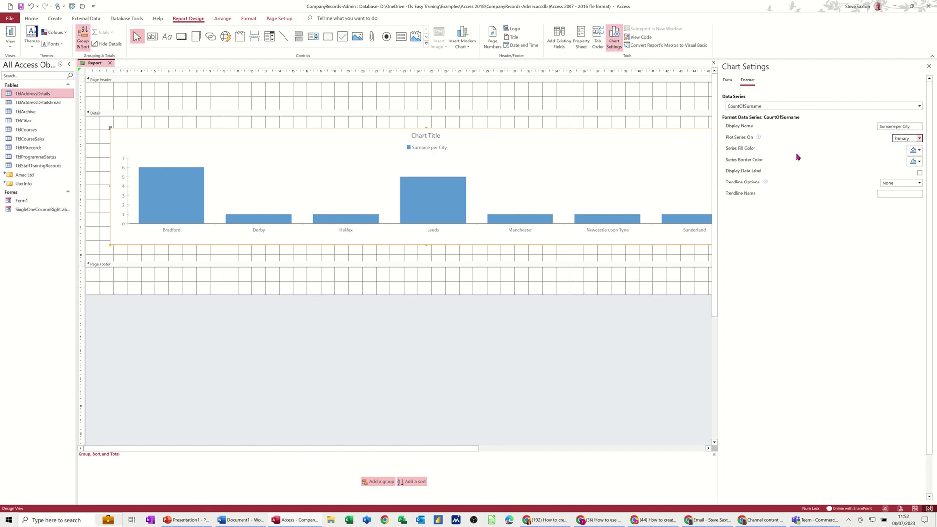
pyautogui.click(915, 150)
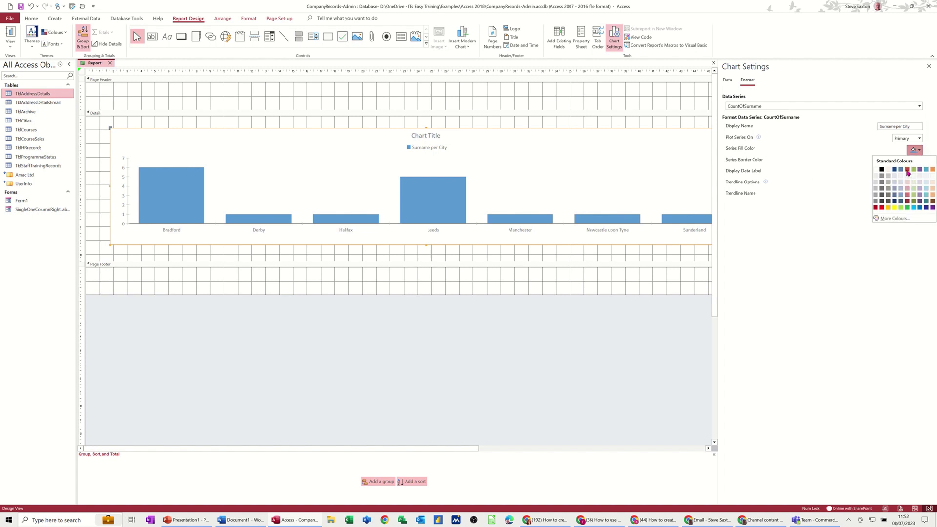
pyautogui.click(885, 169)
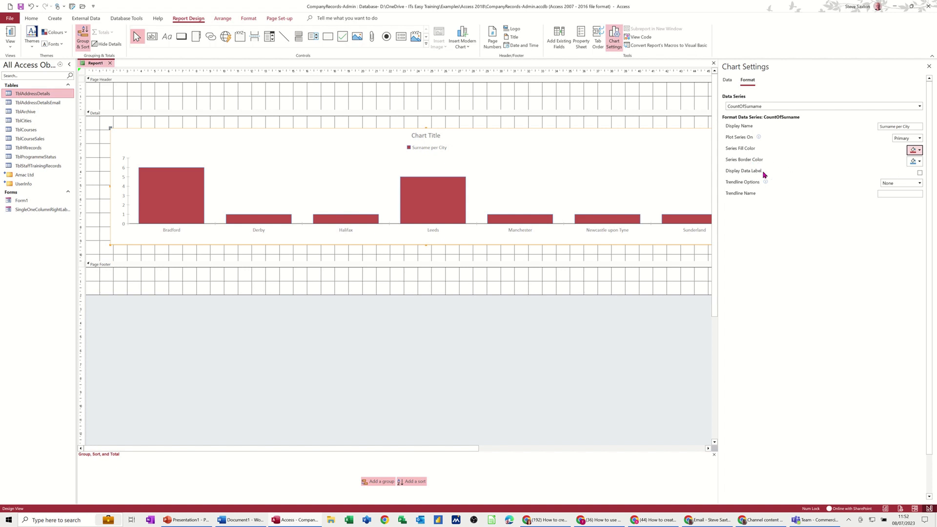
pyautogui.click(919, 172)
pyautogui.click(728, 81)
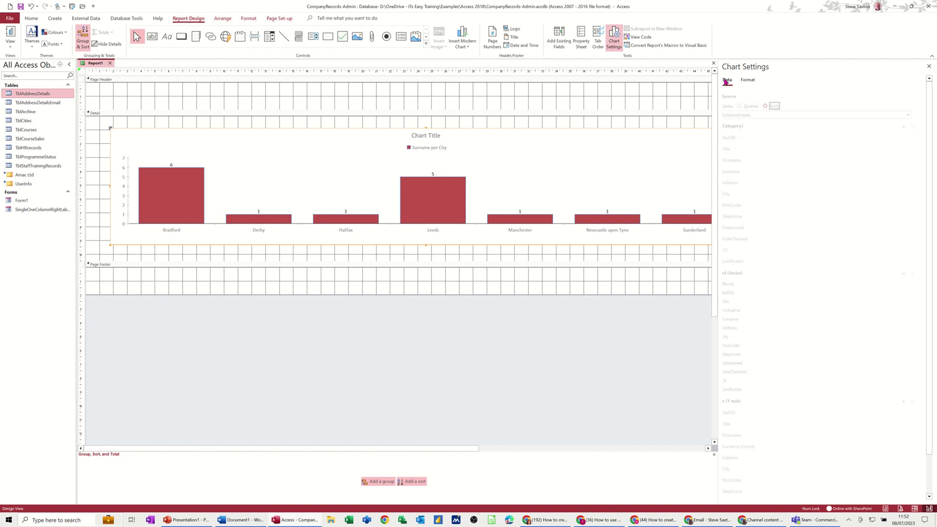
pyautogui.click(752, 81)
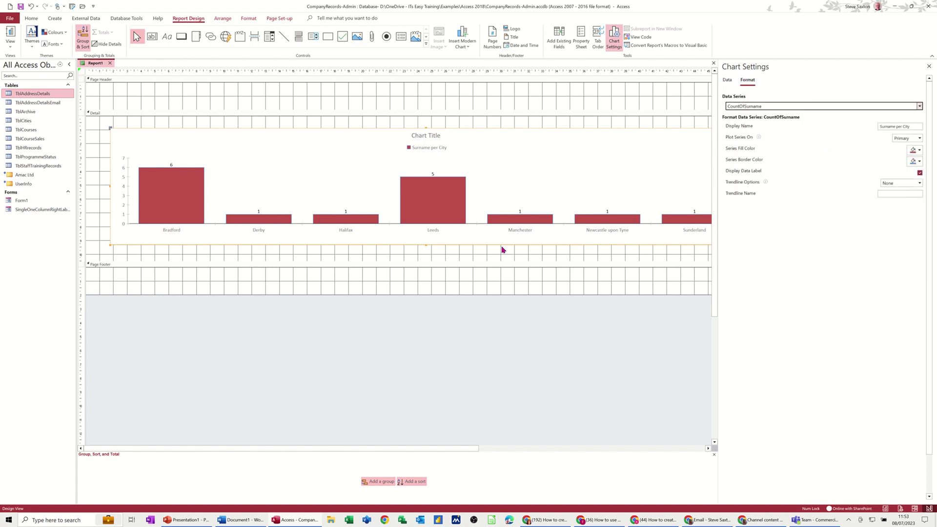
pyautogui.click(11, 47)
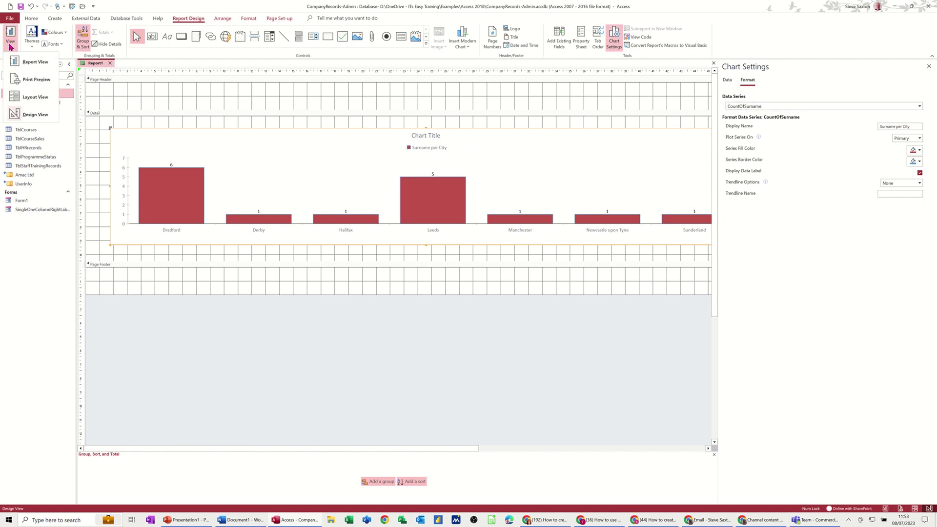
pyautogui.click(30, 62)
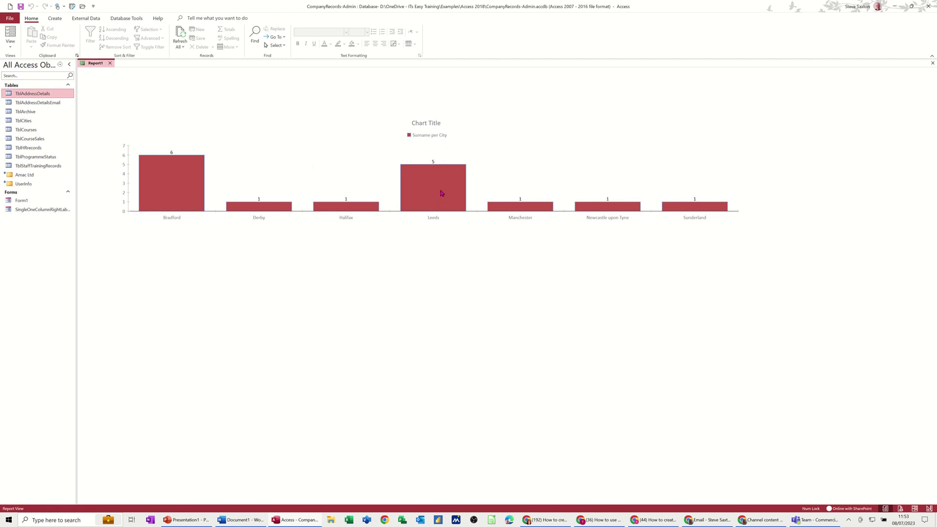
pyautogui.click(10, 47)
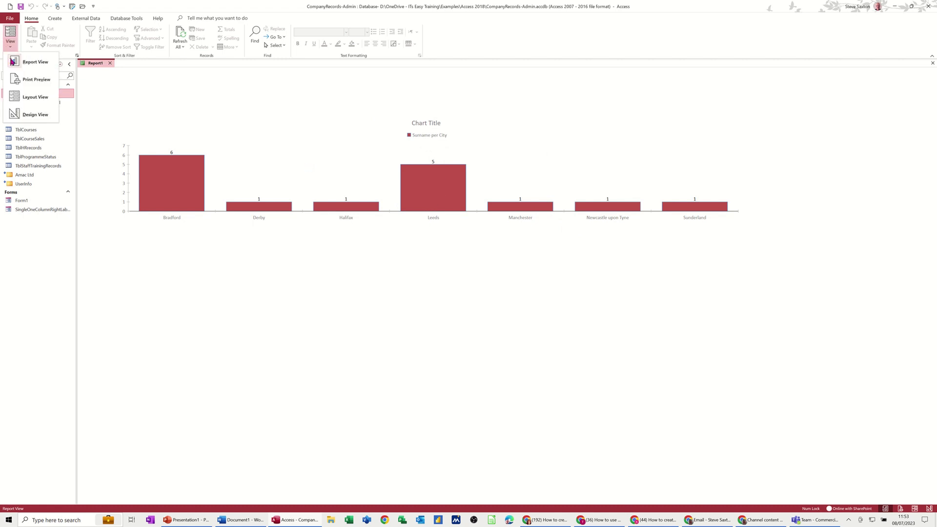
pyautogui.click(32, 115)
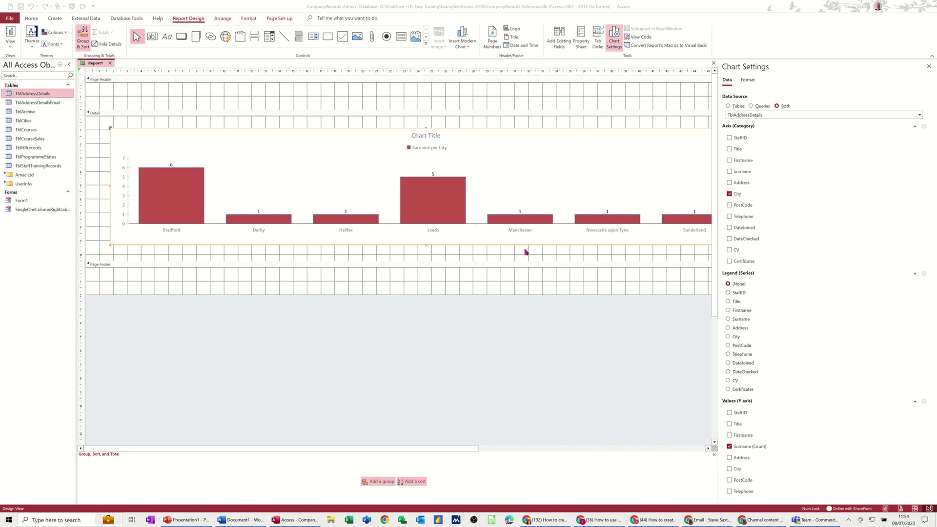
pyautogui.click(728, 320)
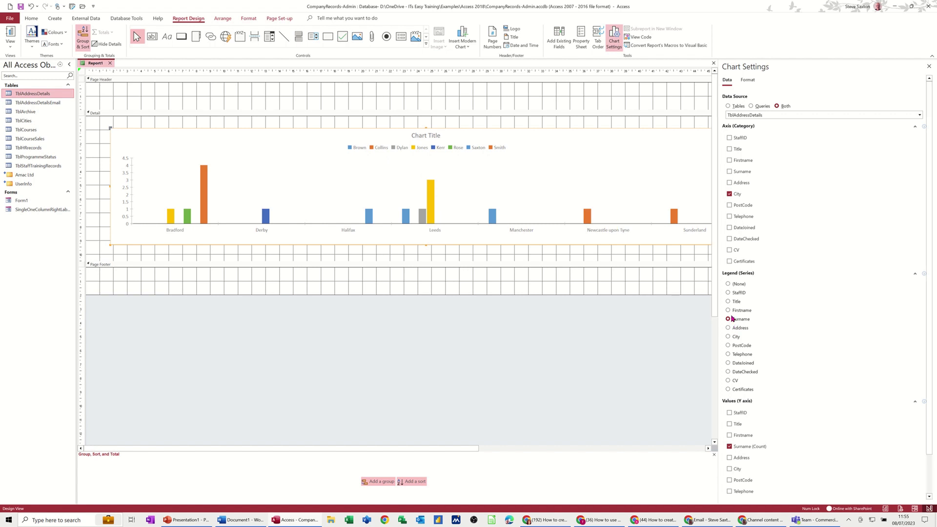
pyautogui.click(728, 337)
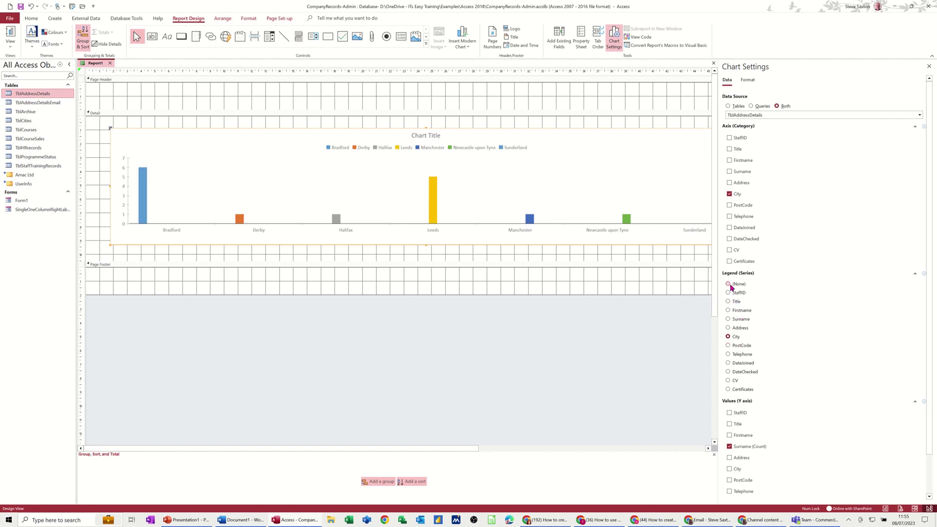
pyautogui.click(728, 284)
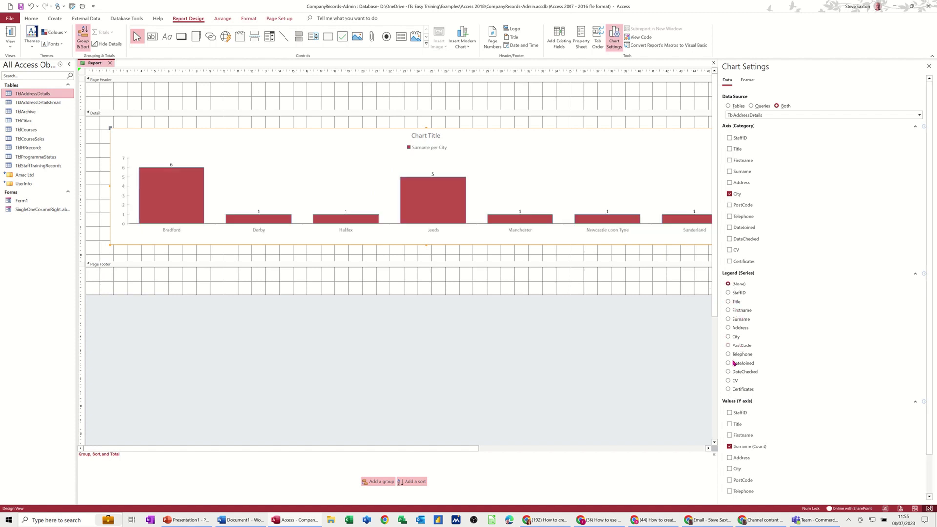
pyautogui.click(730, 469)
pyautogui.click(730, 446)
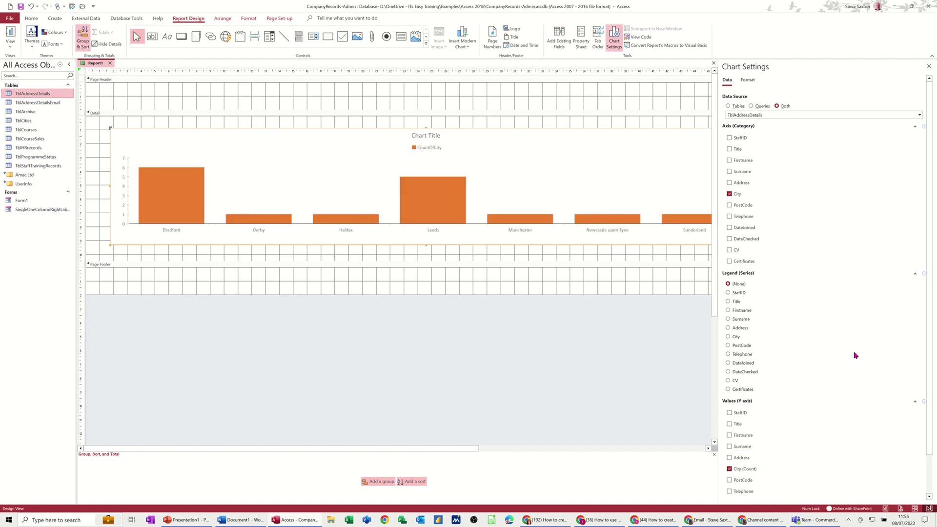
pyautogui.click(730, 447)
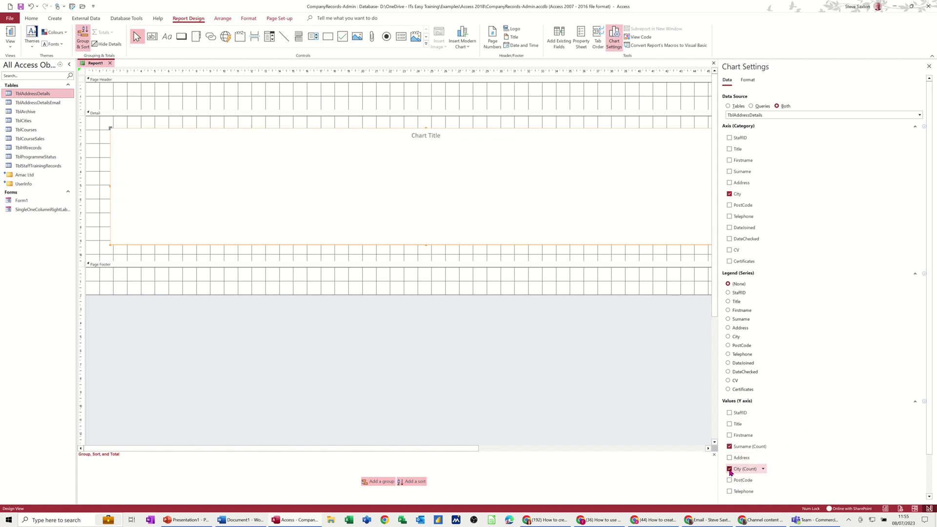
pyautogui.click(729, 468)
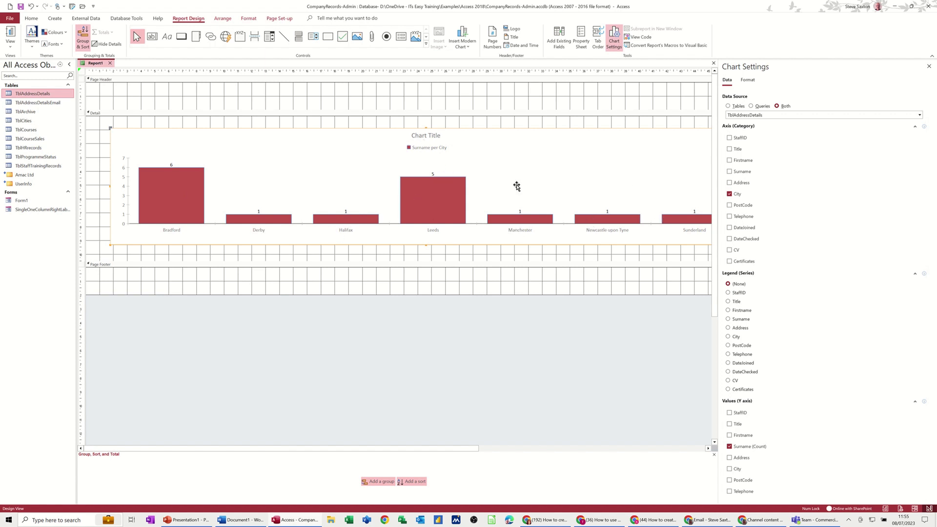
pyautogui.click(10, 42)
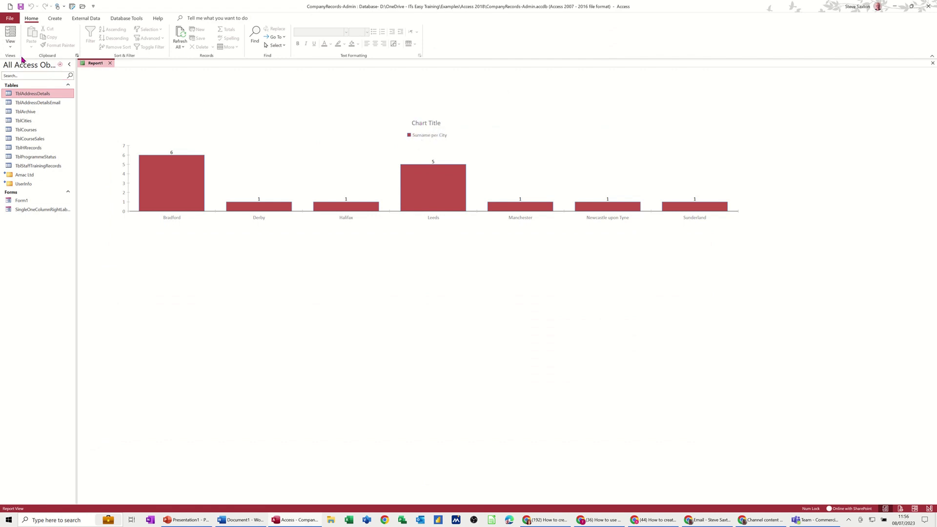
pyautogui.click(10, 38)
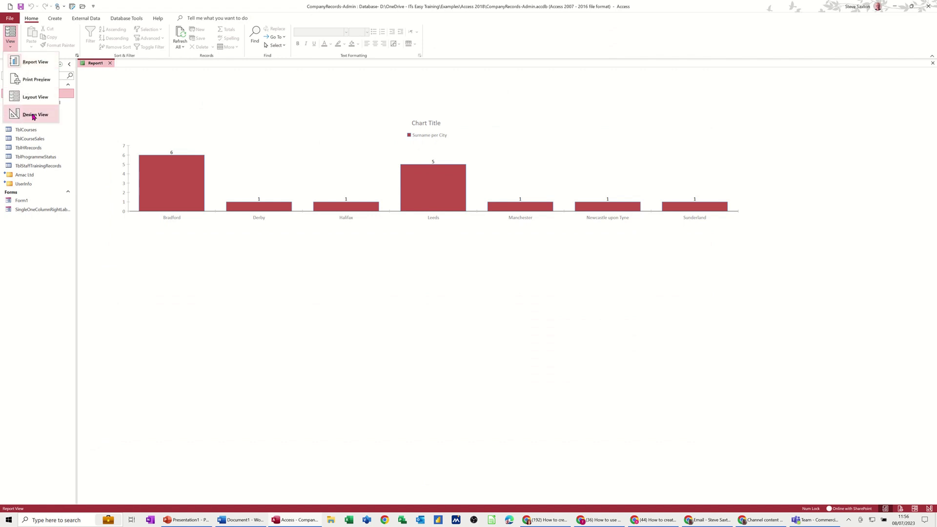
pyautogui.click(33, 115)
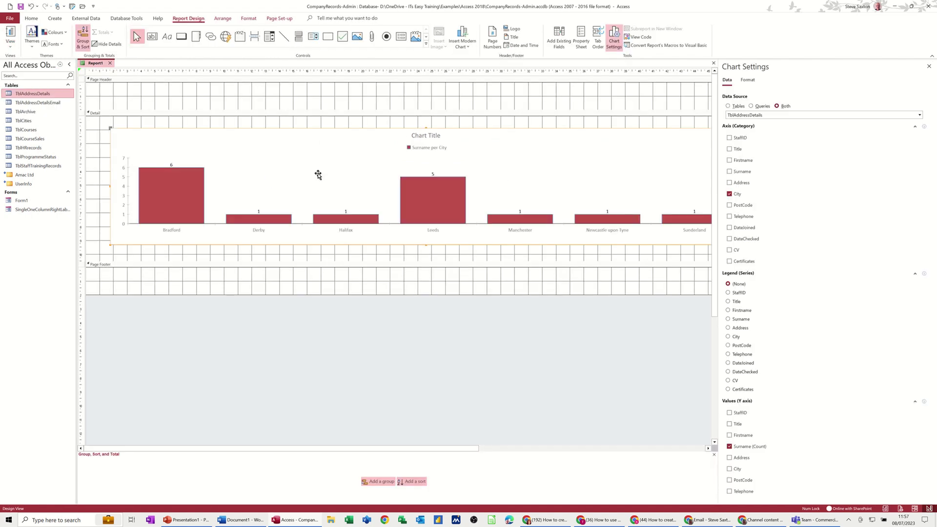
# Set the chart's Has Title property to No in its property sheet
pyautogui.doubleClick(432, 138)
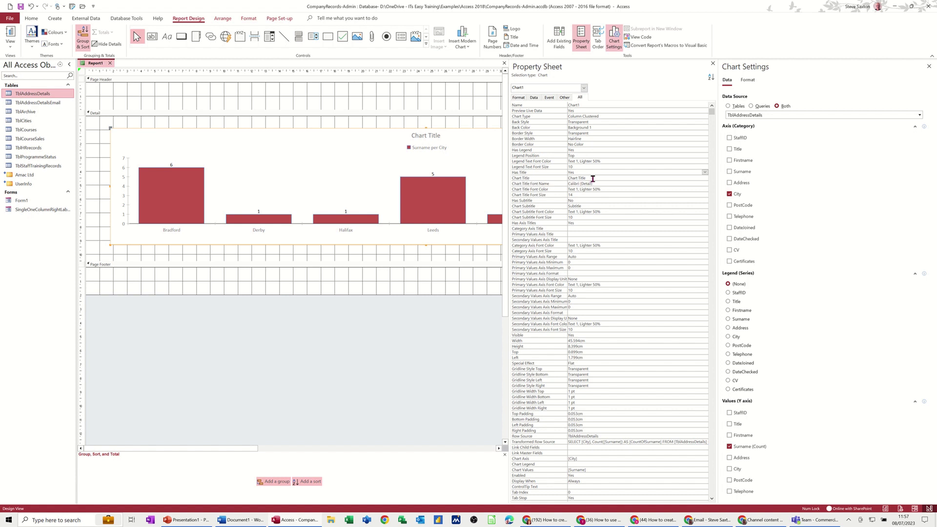
pyautogui.click(585, 173)
pyautogui.click(705, 172)
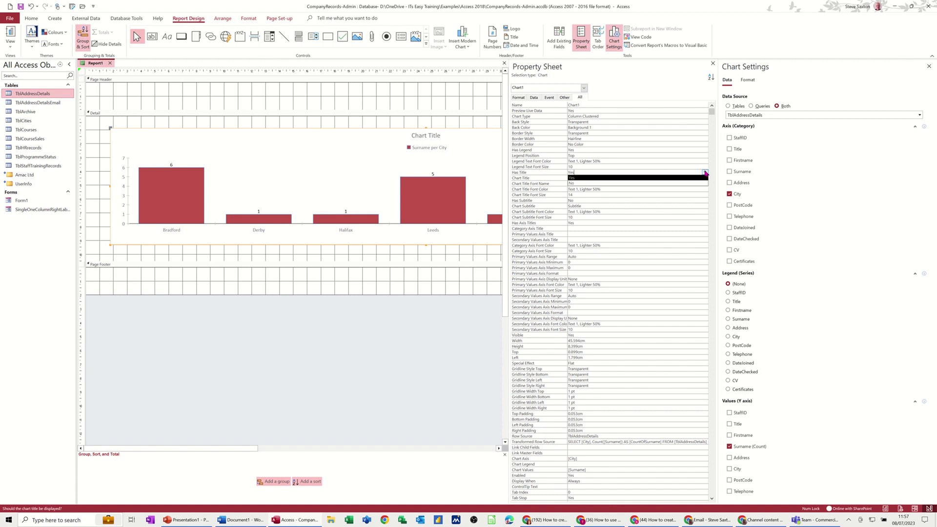
pyautogui.click(657, 184)
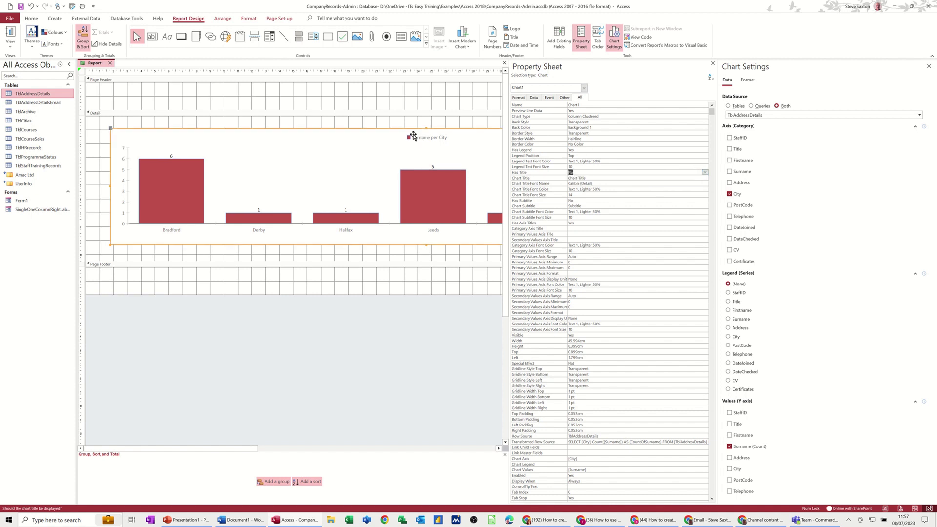
pyautogui.click(713, 64)
pyautogui.click(10, 35)
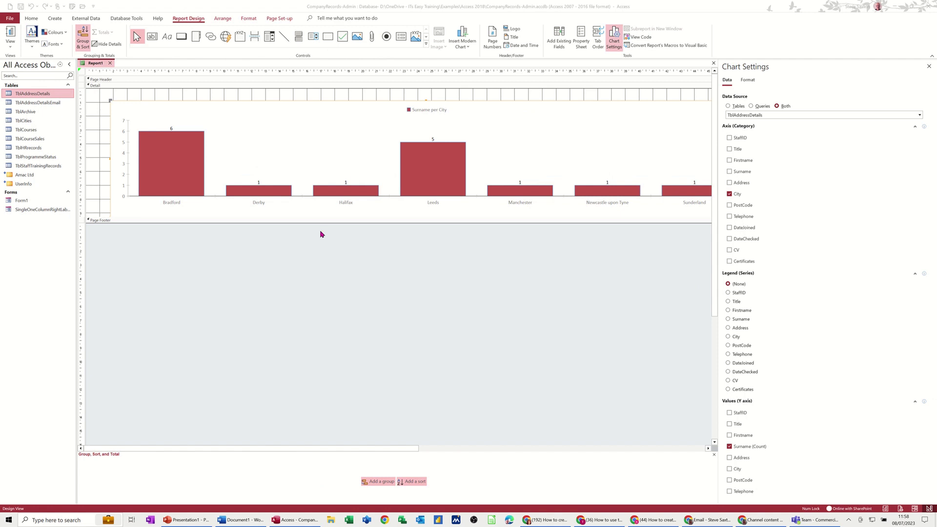
# Save the report as RptCharts and reopen it from the Navigation Pane
pyautogui.click(110, 63)
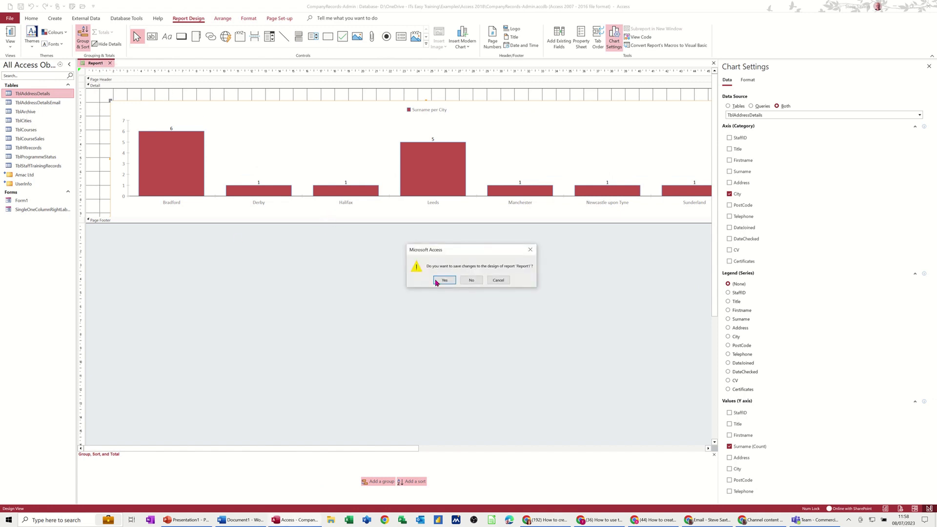
pyautogui.click(442, 280)
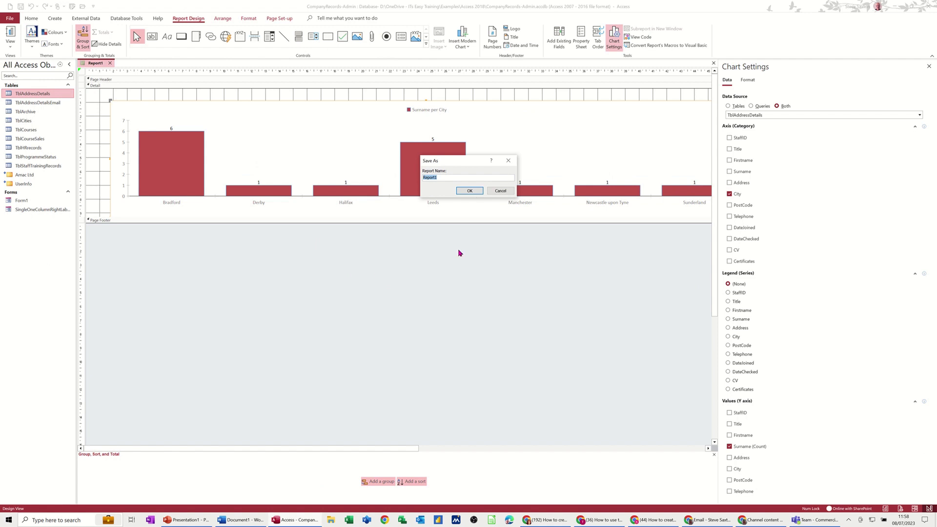
pyautogui.write('R')
pyautogui.click(459, 191)
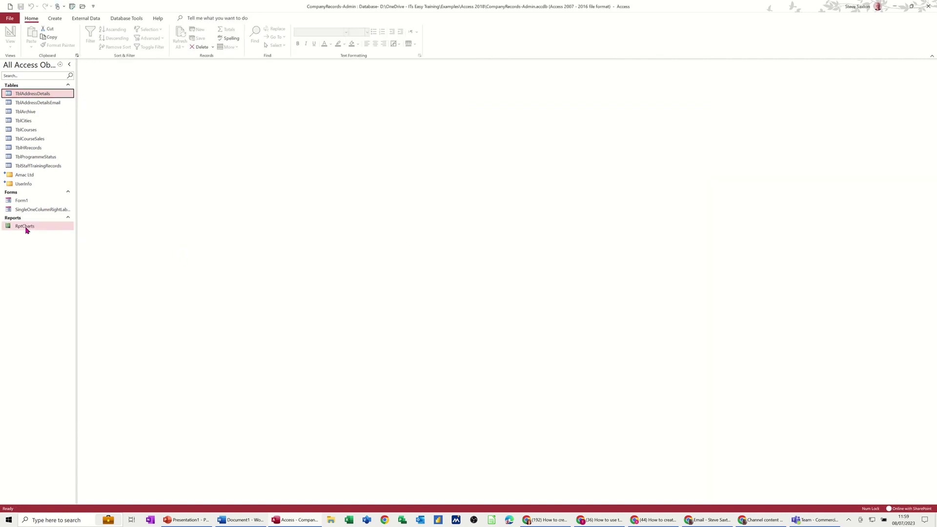
pyautogui.doubleClick(25, 226)
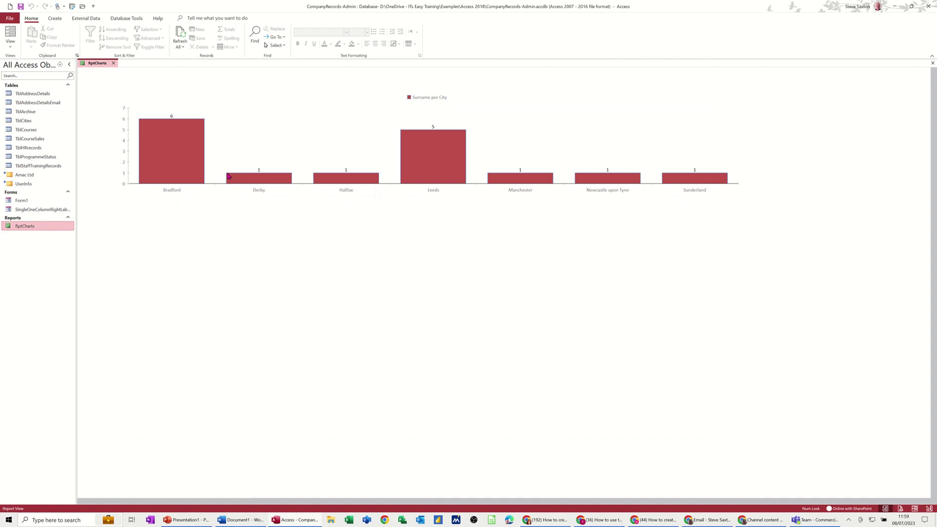